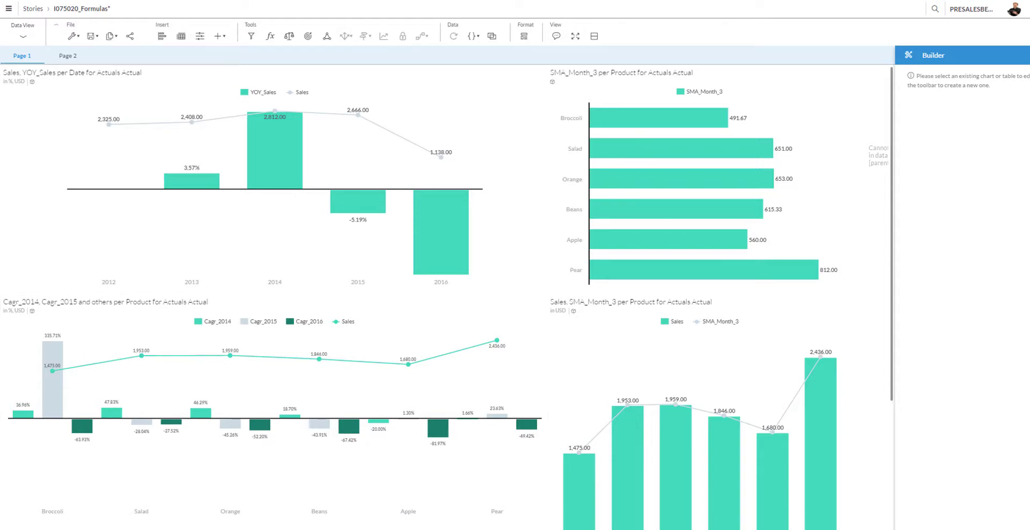
Drag the 'Formulas fro BOC.xlsx' Excel window from the left edge over the SAC story
{"action": "left_click_drag", "start_coordinate": [0, 22], "coordinate": [642, 33]}
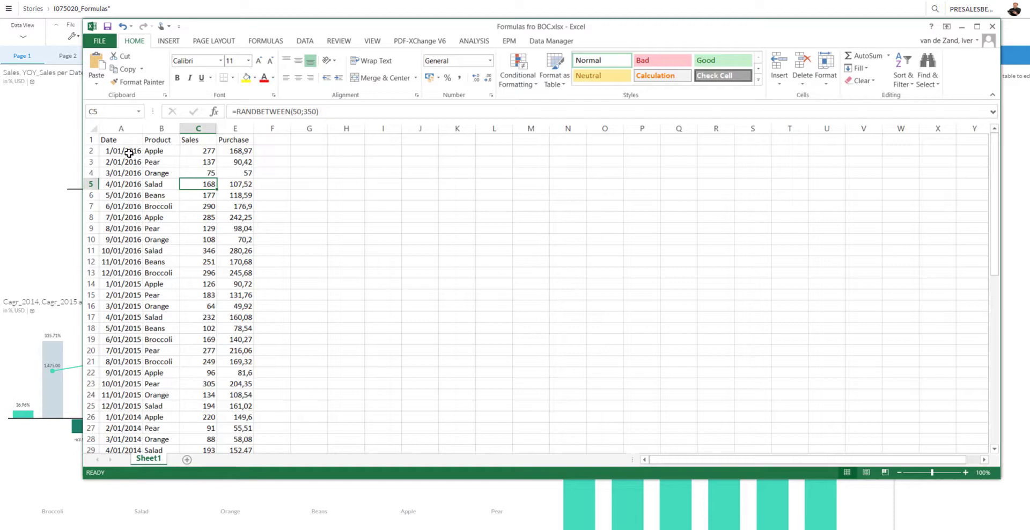
Scroll through the workbook's Date, Product, Sales and Purchase source data
{"action": "scroll", "coordinate": [122, 164], "scroll_direction": "down", "scroll_amount": 7}
{"action": "scroll", "coordinate": [118, 174], "scroll_direction": "down", "scroll_amount": 6}
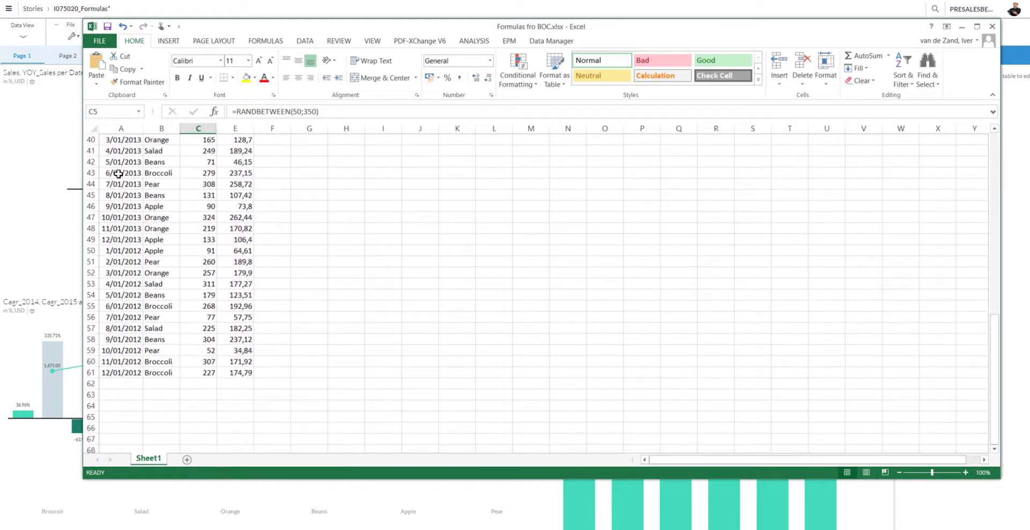
{"action": "scroll", "coordinate": [119, 174], "scroll_direction": "up", "scroll_amount": 13}
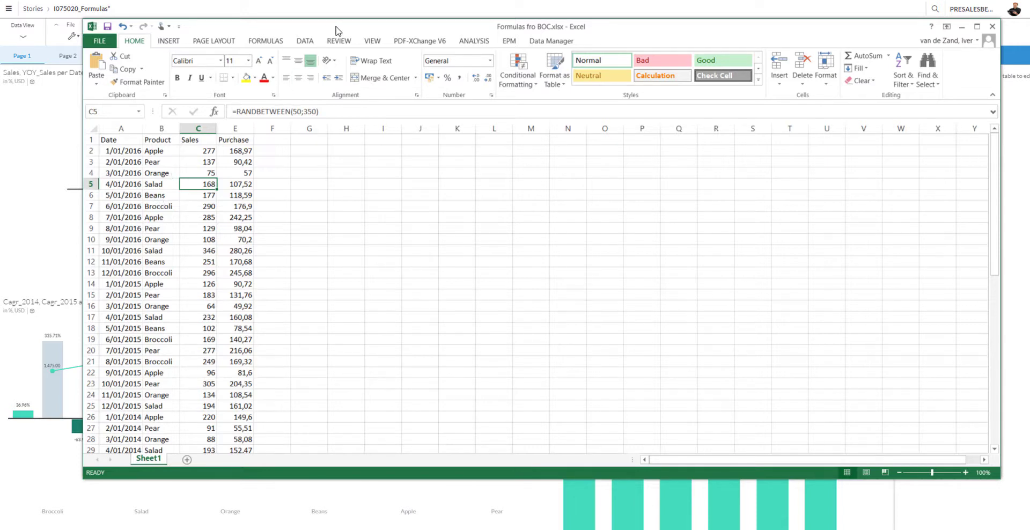
Reposition the Excel window over the story, then minimize it with Super+Down
{"action": "left_click_drag", "start_coordinate": [335, 27], "coordinate": [294, 31]}
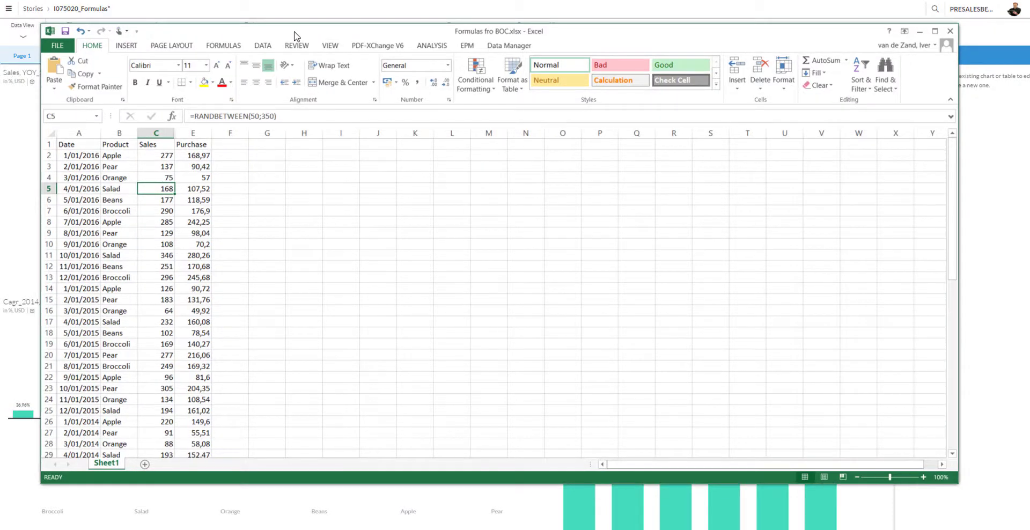
{"action": "left_click_drag", "start_coordinate": [294, 31], "coordinate": [296, 30]}
{"action": "key", "text": "super+Down"}
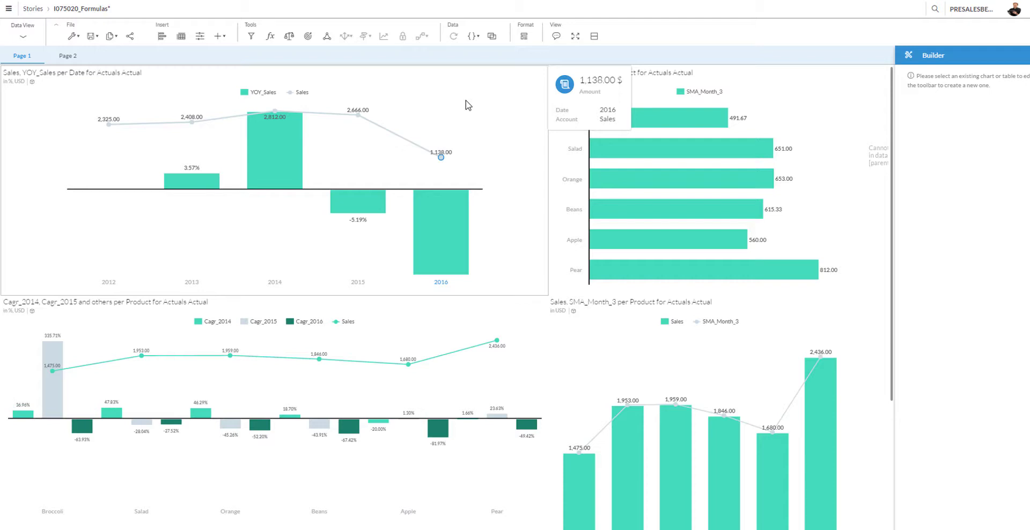
{"action": "left_click", "coordinate": [498, 83]}
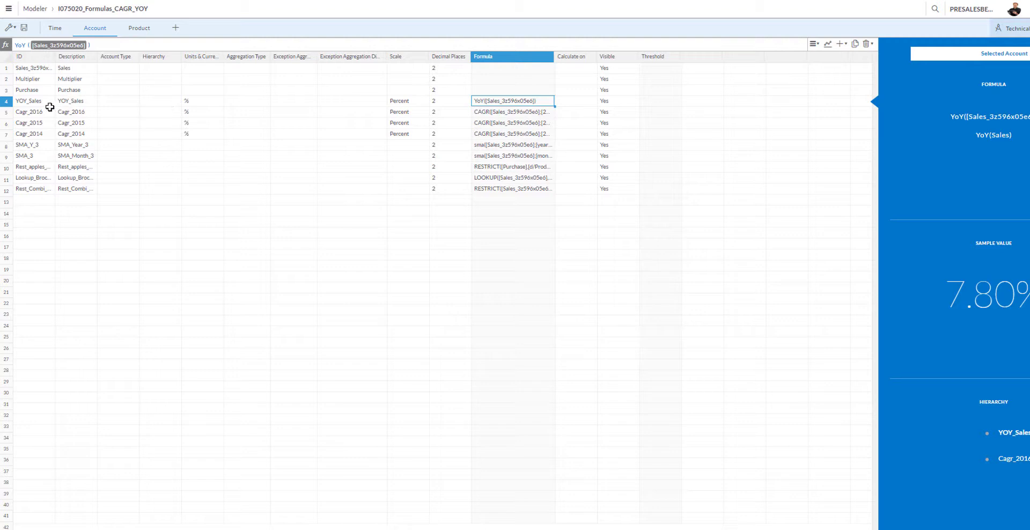
{"action": "left_click", "coordinate": [30, 100]}
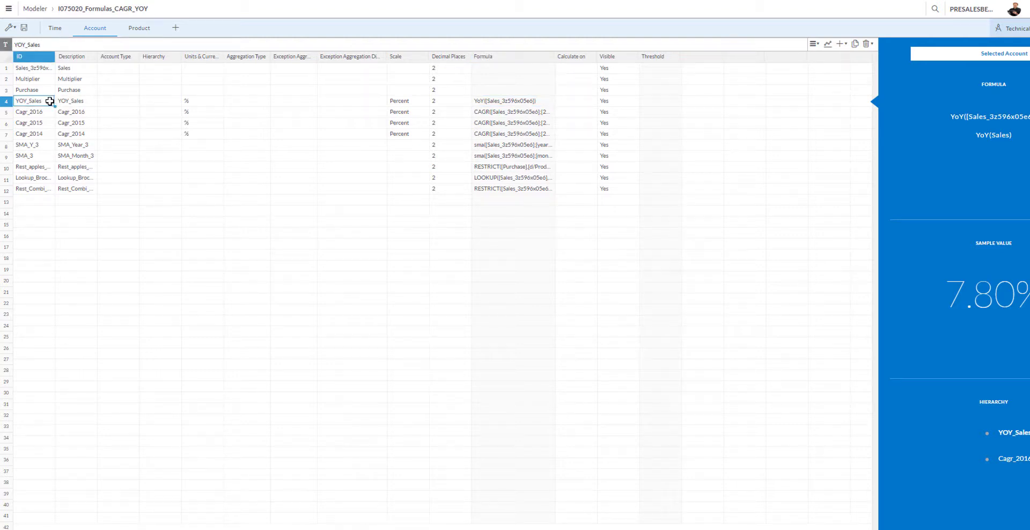
{"action": "left_click", "coordinate": [498, 101]}
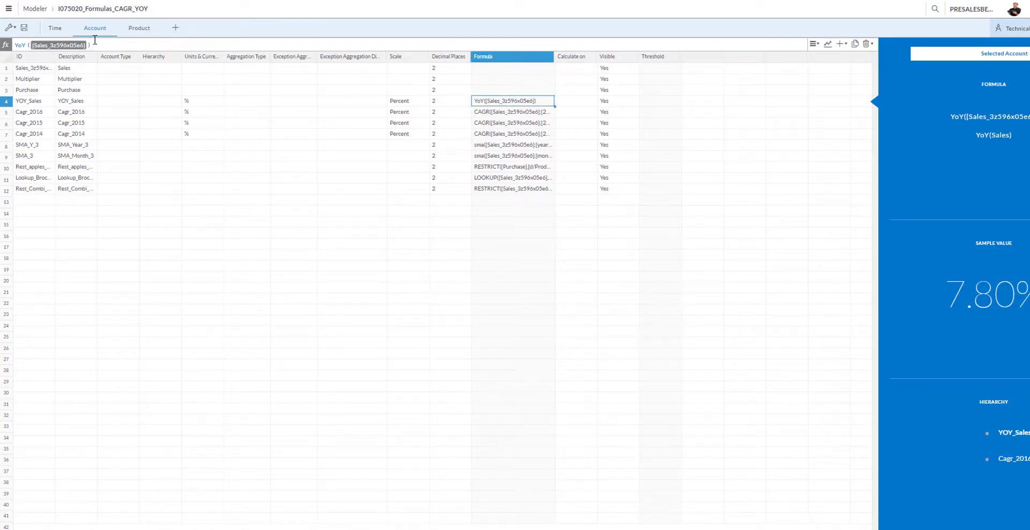
{"action": "mouse_move", "coordinate": [81, 46]}
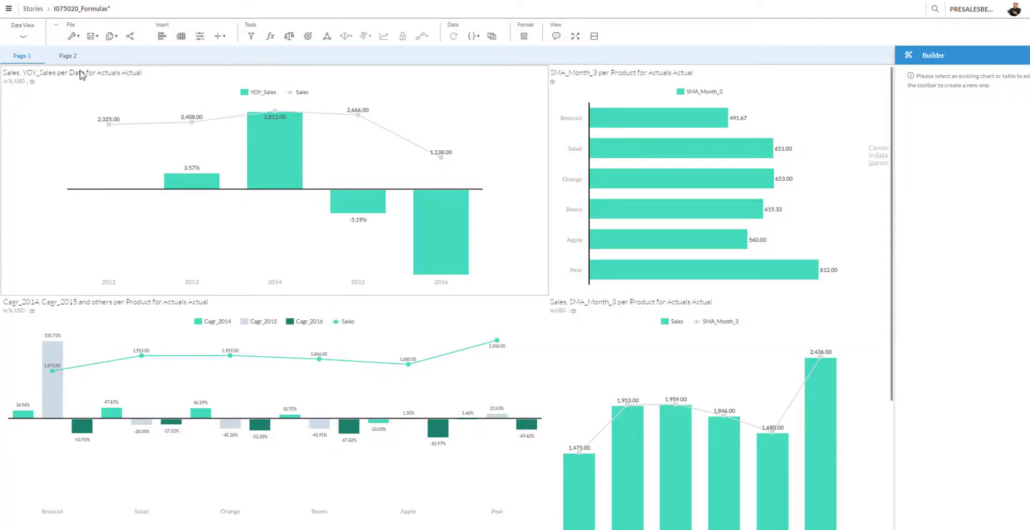
On Page 2's CAGR_YOY crosstab, bring up the drill-level choices for the Date rows
{"action": "left_click", "coordinate": [67, 57]}
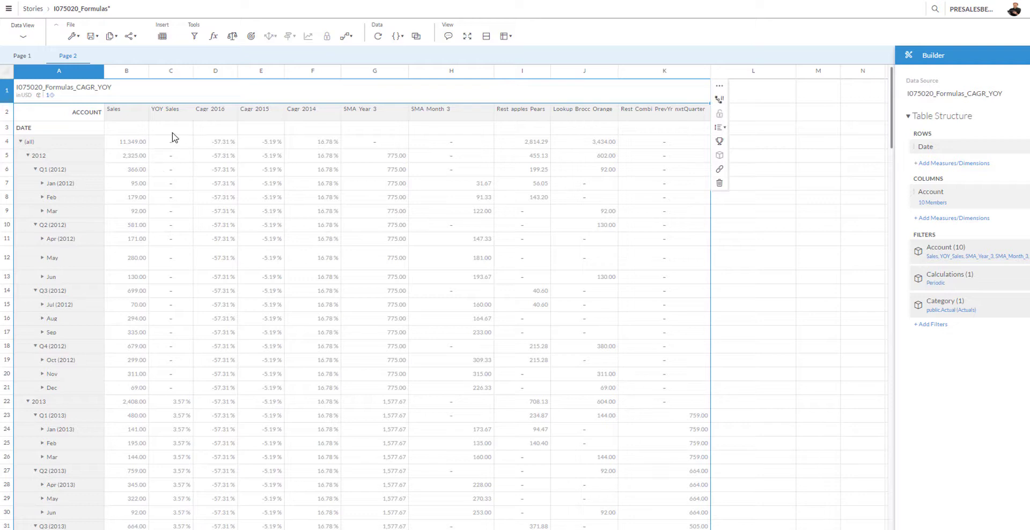
{"action": "left_click", "coordinate": [177, 74]}
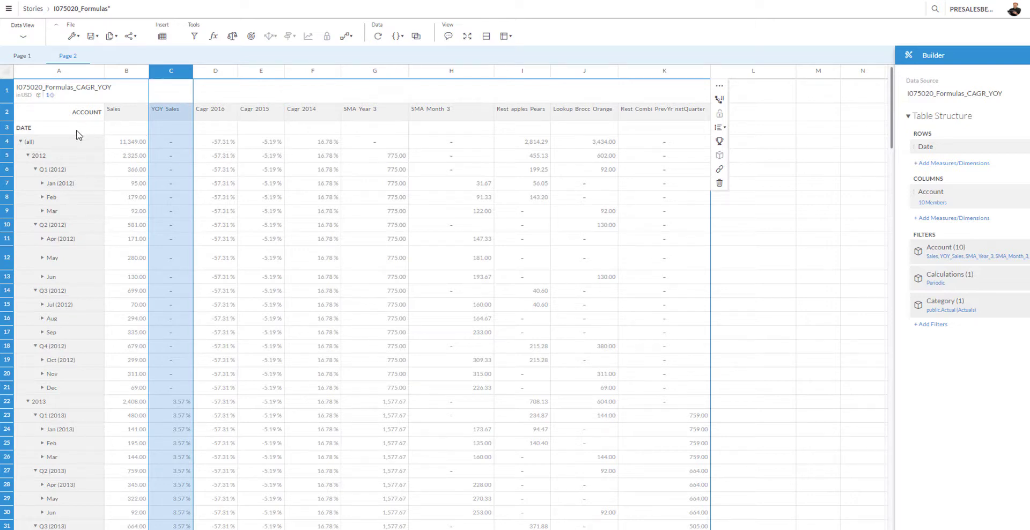
{"action": "left_click", "coordinate": [77, 145]}
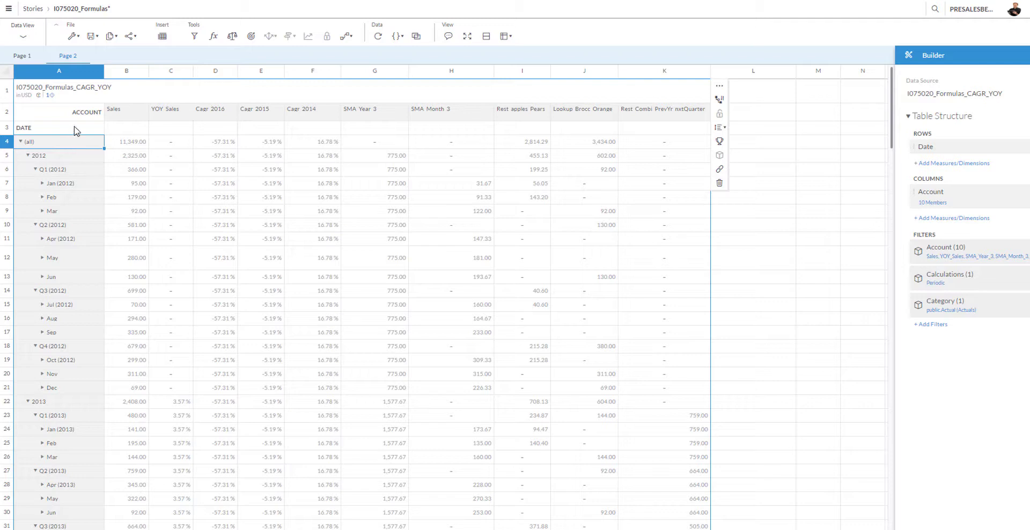
{"action": "left_click", "coordinate": [59, 132]}
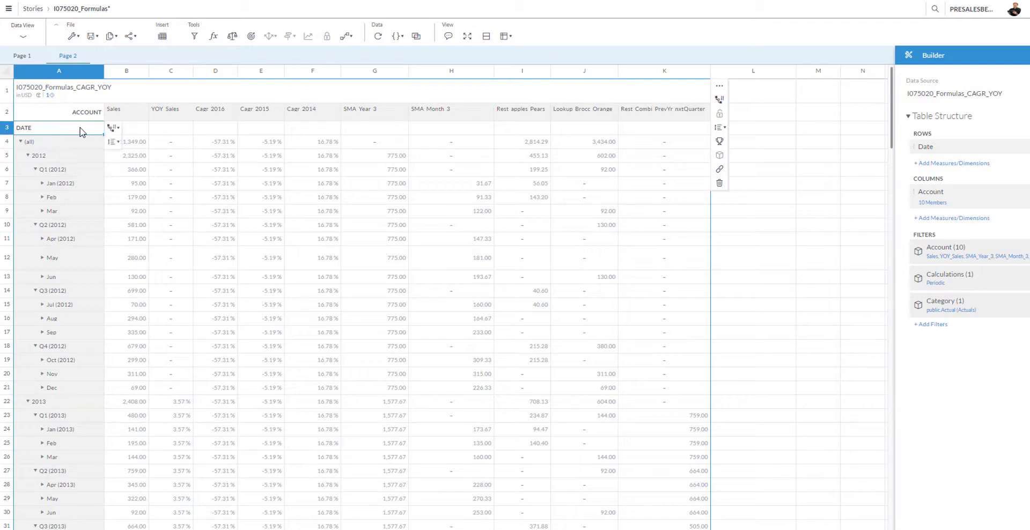
{"action": "left_click", "coordinate": [116, 142]}
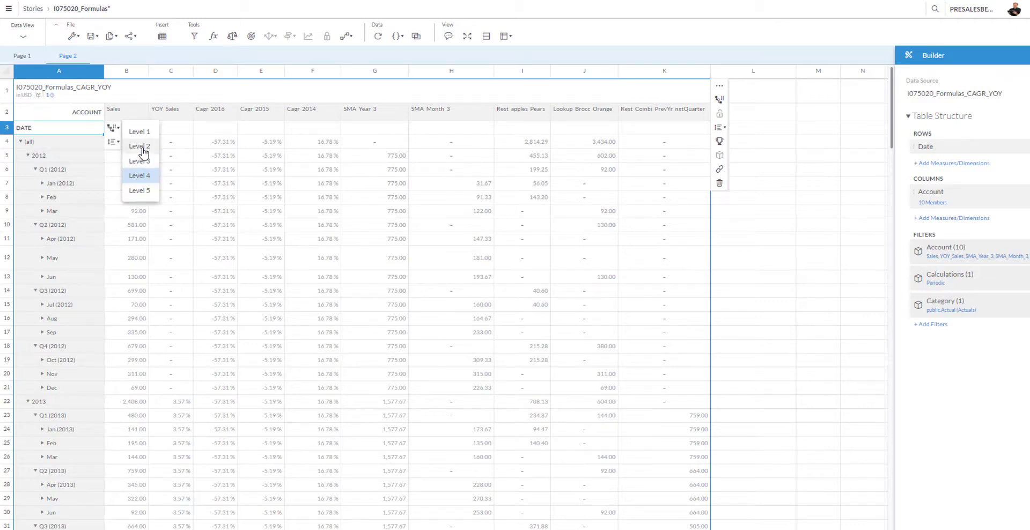
Choose Level 2 so the Page 2 crosstab's Date rows collapse to years
{"action": "left_click", "coordinate": [139, 161]}
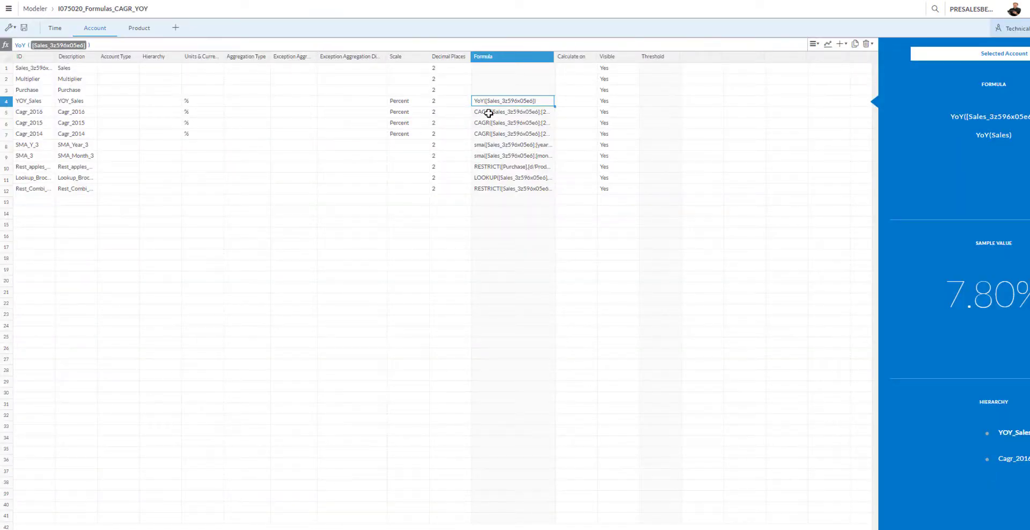
{"action": "left_click", "coordinate": [488, 113]}
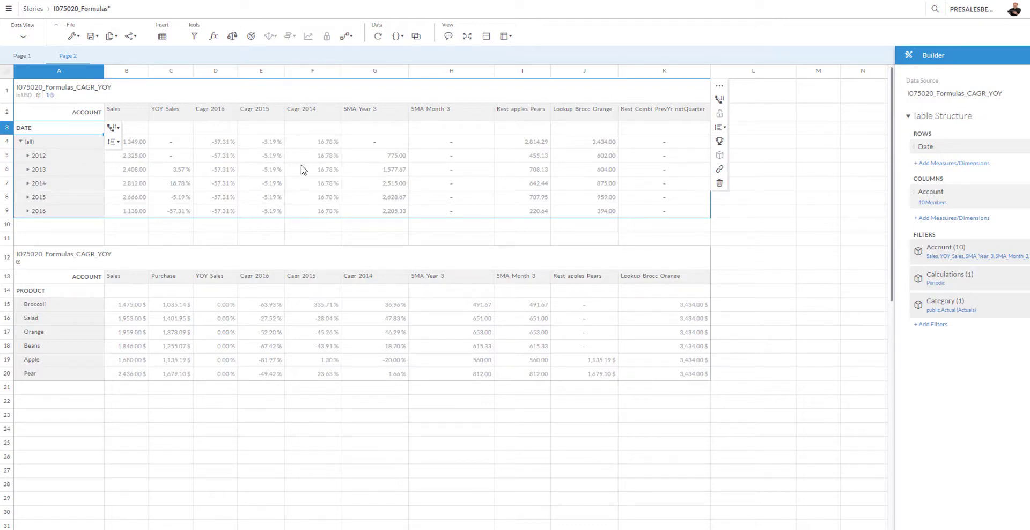
Return to Page 1 and check the values on the CAGR chart
{"action": "left_click", "coordinate": [26, 57]}
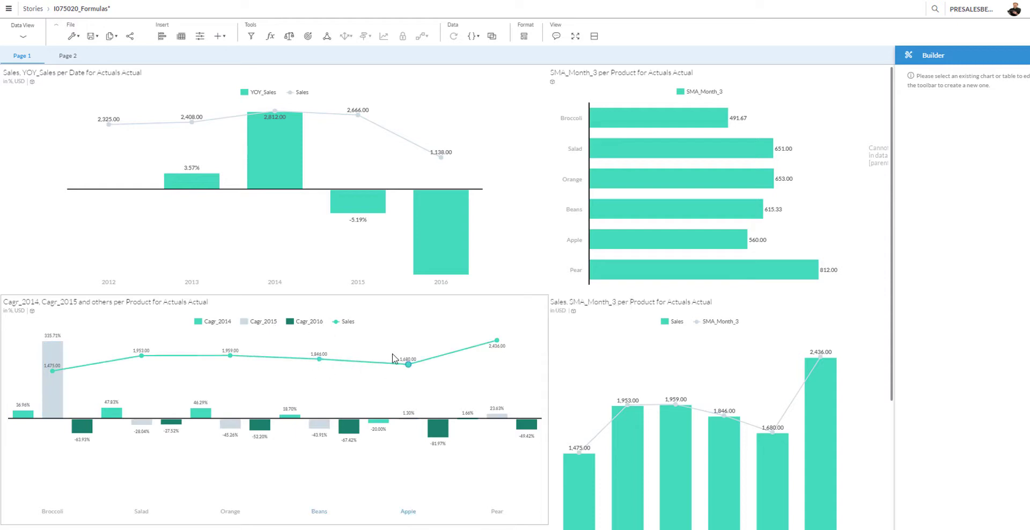
{"action": "mouse_move", "coordinate": [334, 429]}
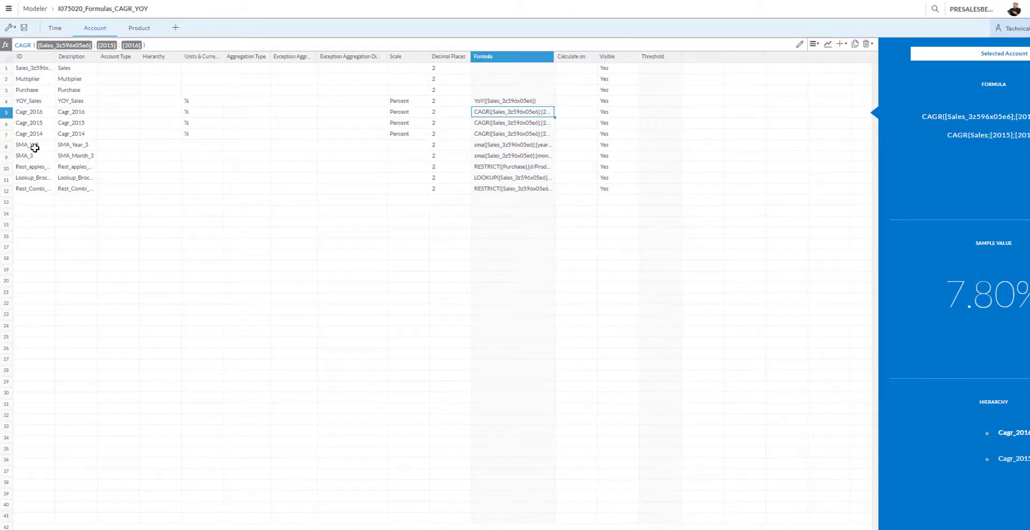
Select SMA_Y_3 in the Account grid to show its sma(Sales;[year];[3]) formula
{"action": "left_click", "coordinate": [26, 145]}
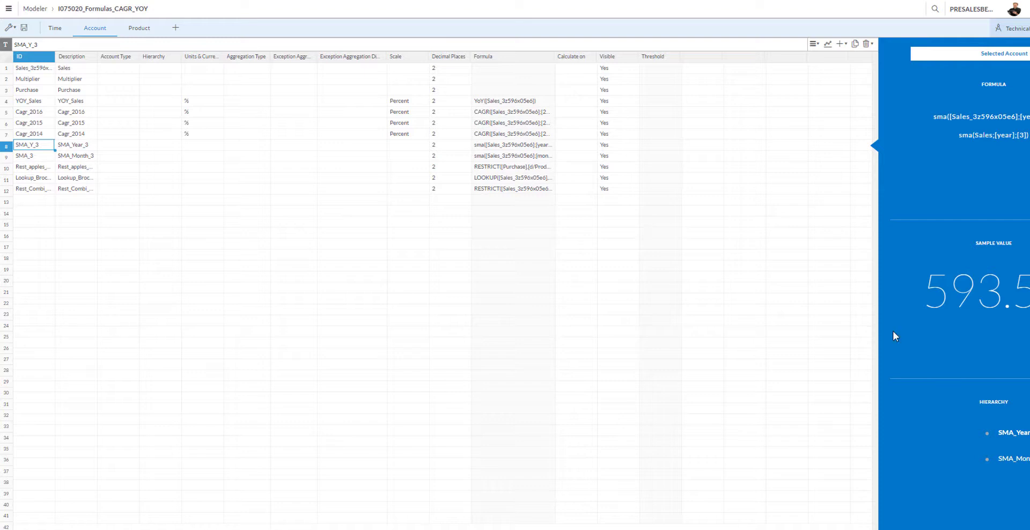
Examine SMA_Y_3's [year] and [3] arguments and the monthly SMA_3 formula, then go to Page 2
{"action": "left_click", "coordinate": [517, 145]}
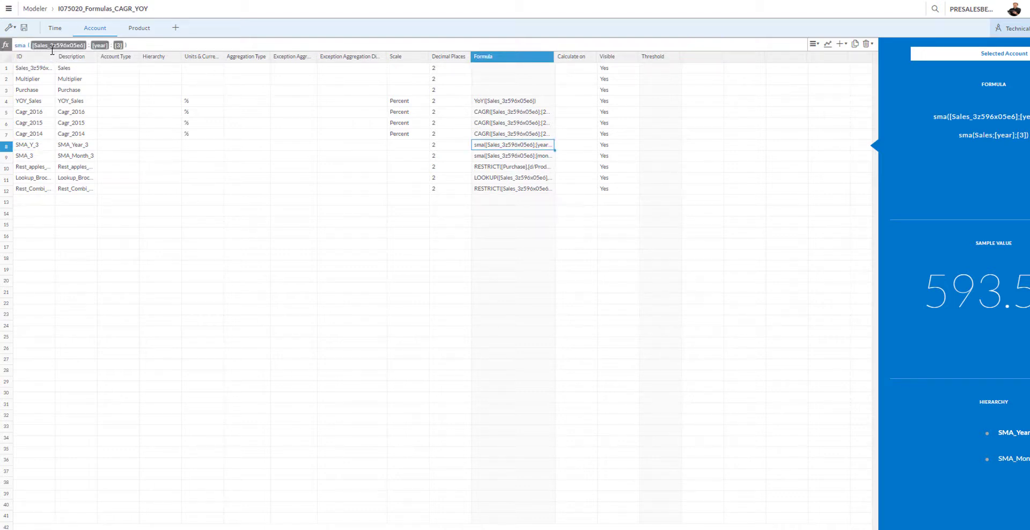
{"action": "left_click", "coordinate": [94, 45]}
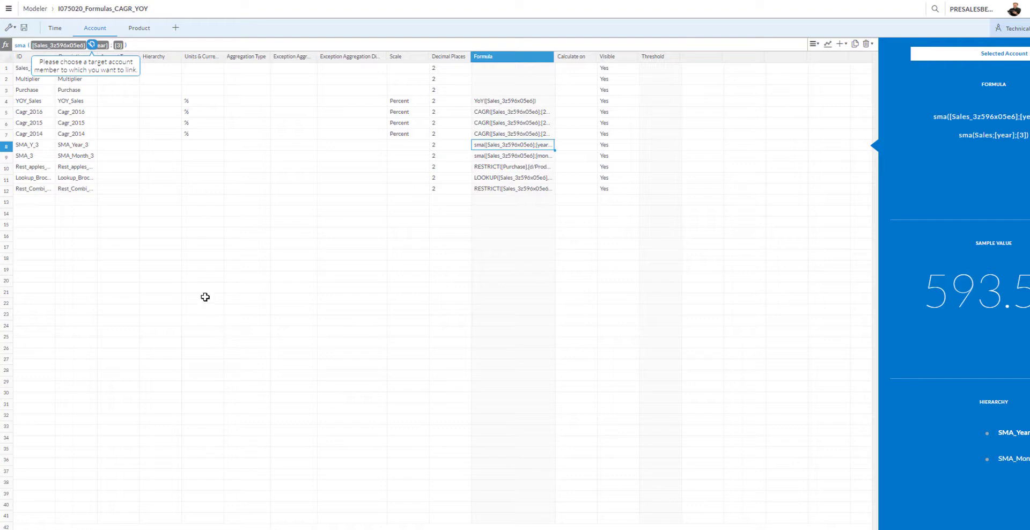
{"action": "key", "text": "Escape"}
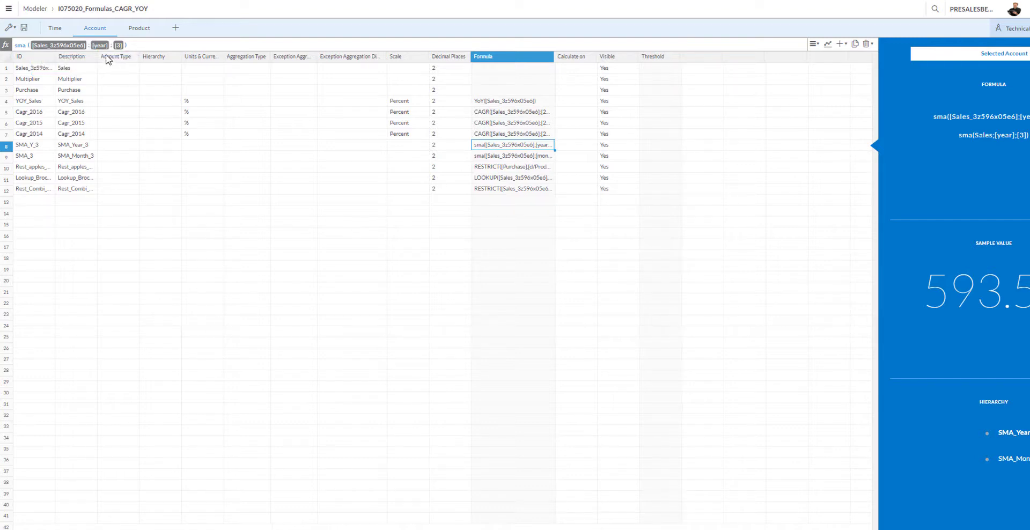
{"action": "left_click", "coordinate": [118, 45]}
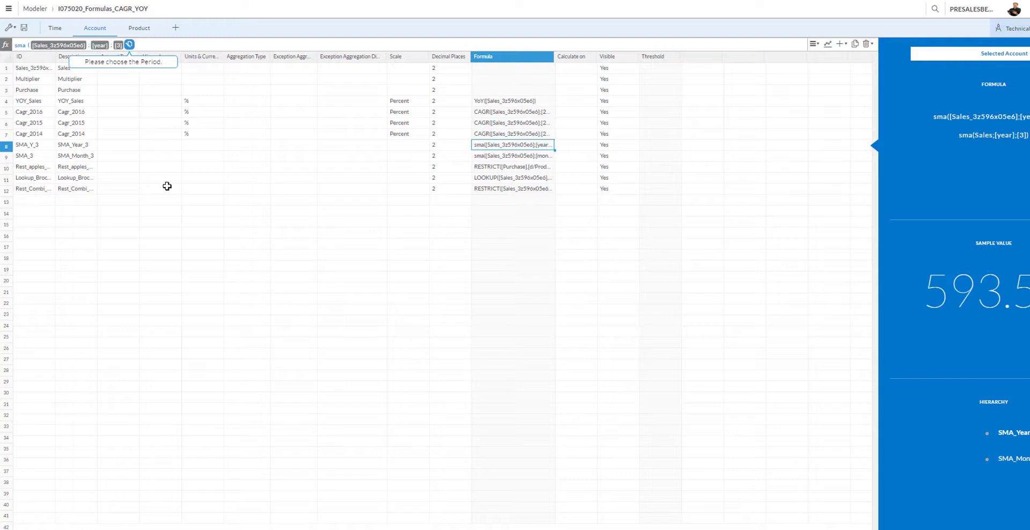
{"action": "key", "text": "Escape"}
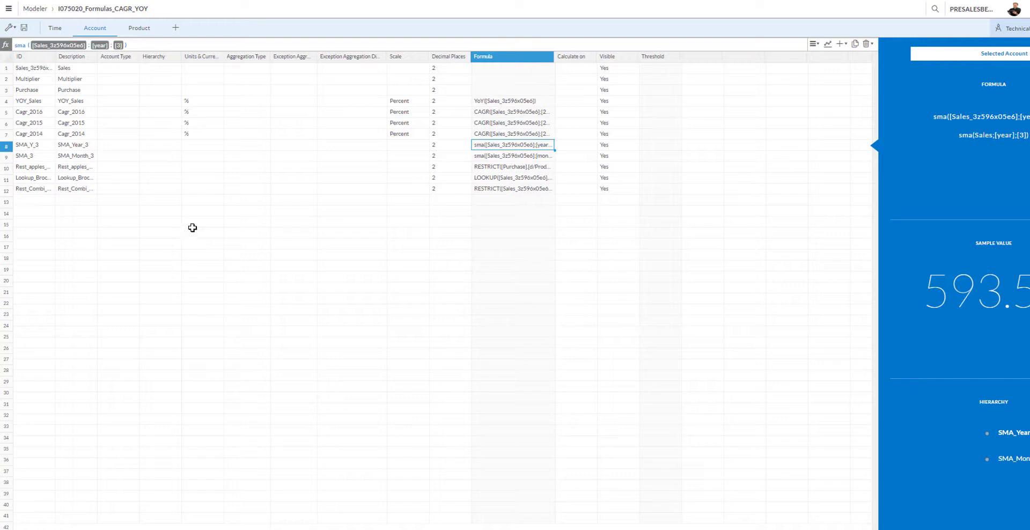
{"action": "left_click", "coordinate": [490, 159]}
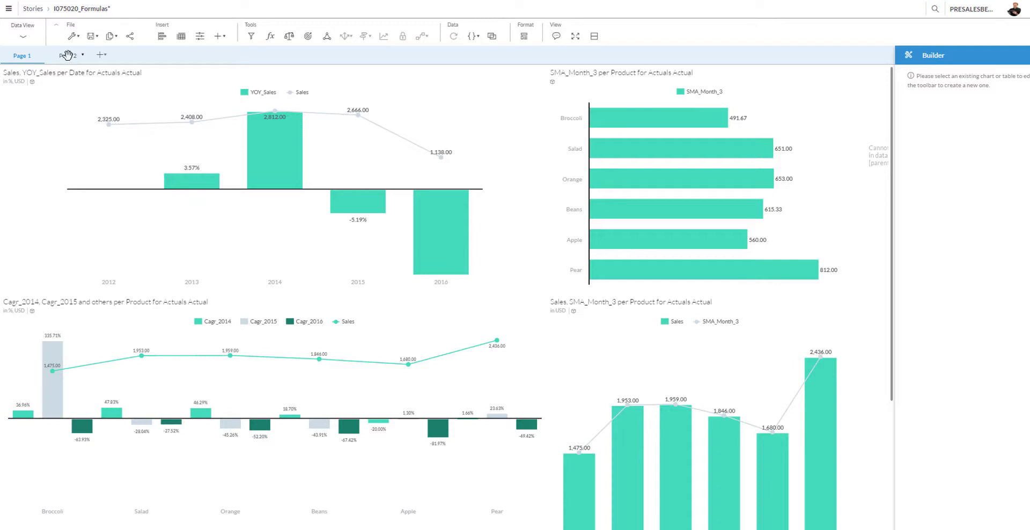
{"action": "left_click", "coordinate": [69, 55]}
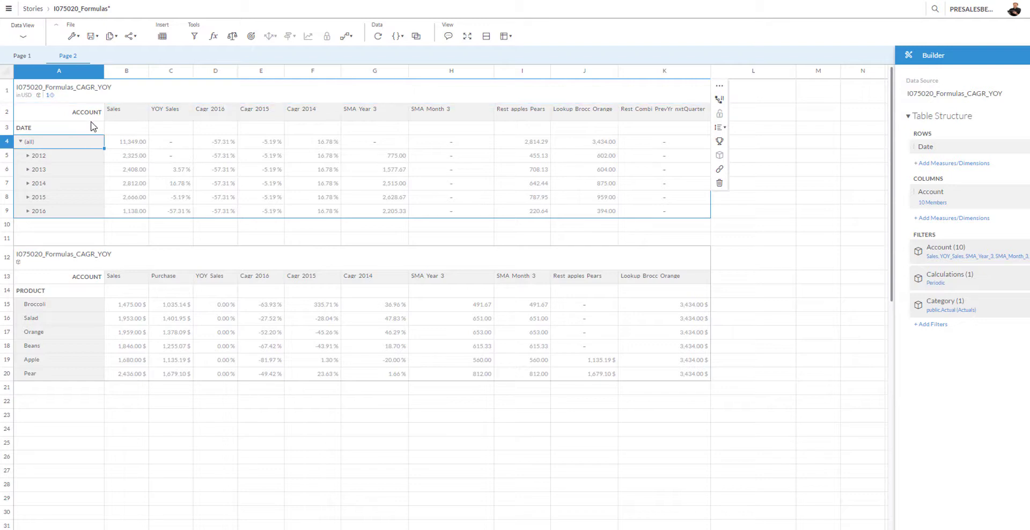
Drill the crosstab's Date rows to Level 3, showing quarters and months under each year
{"action": "left_click", "coordinate": [97, 128]}
{"action": "left_click", "coordinate": [114, 131]}
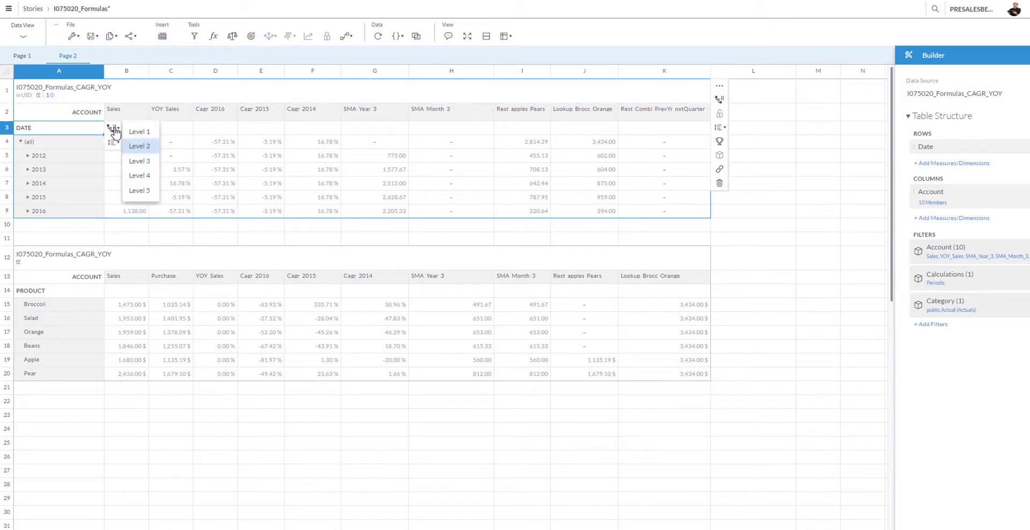
{"action": "left_click", "coordinate": [134, 175]}
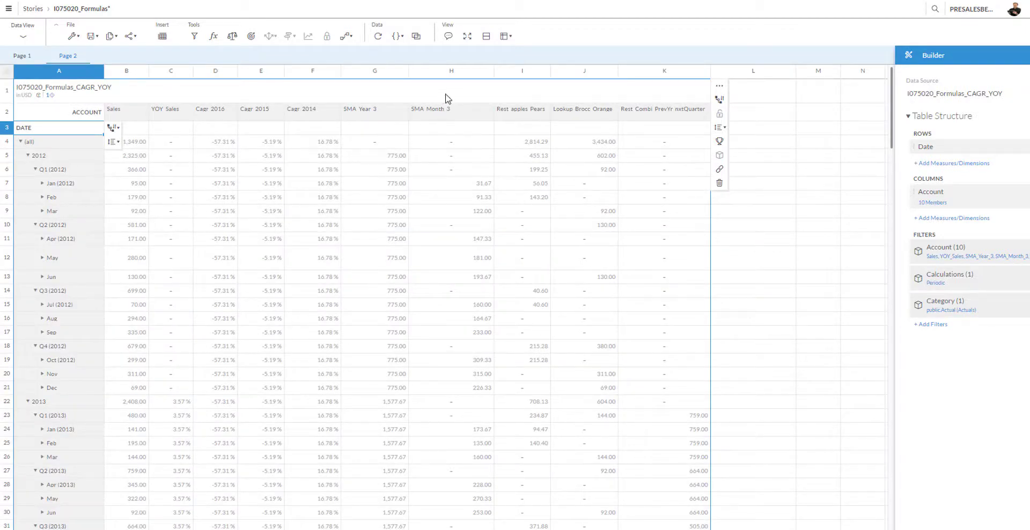
Compare the Jul 2012 SMA Month 3 value with the May, Jun and Jul Sales values
{"action": "left_click", "coordinate": [452, 70]}
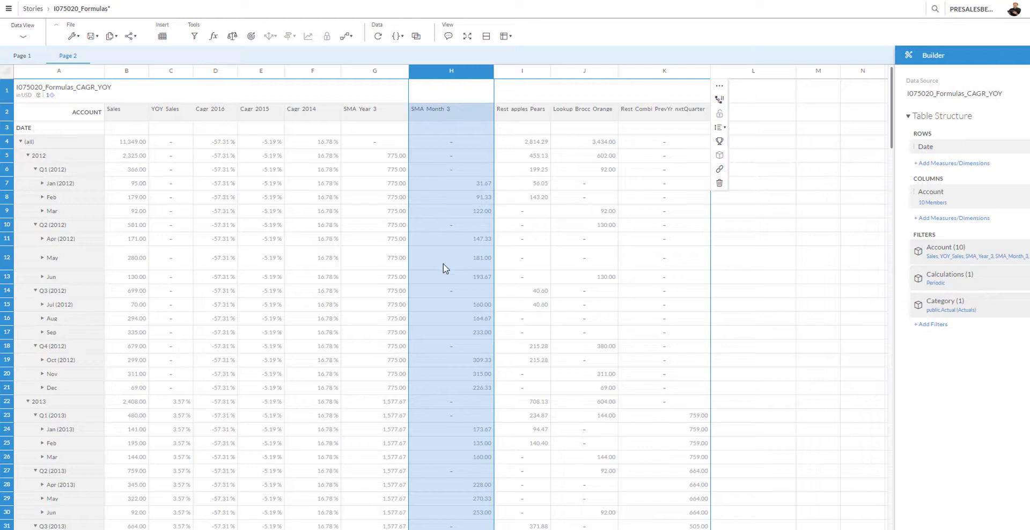
{"action": "scroll", "coordinate": [442, 263], "scroll_direction": "down", "scroll_amount": 3}
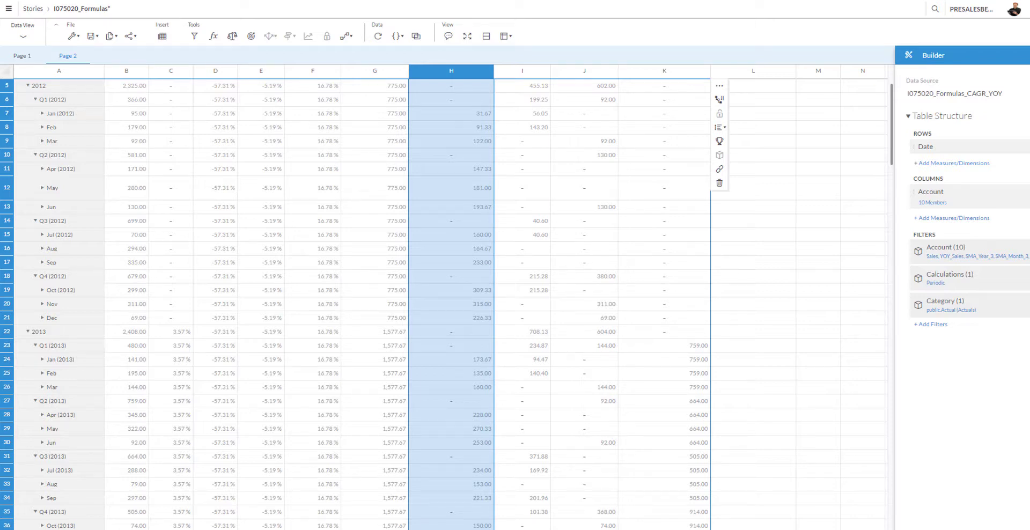
{"action": "left_click", "coordinate": [456, 234]}
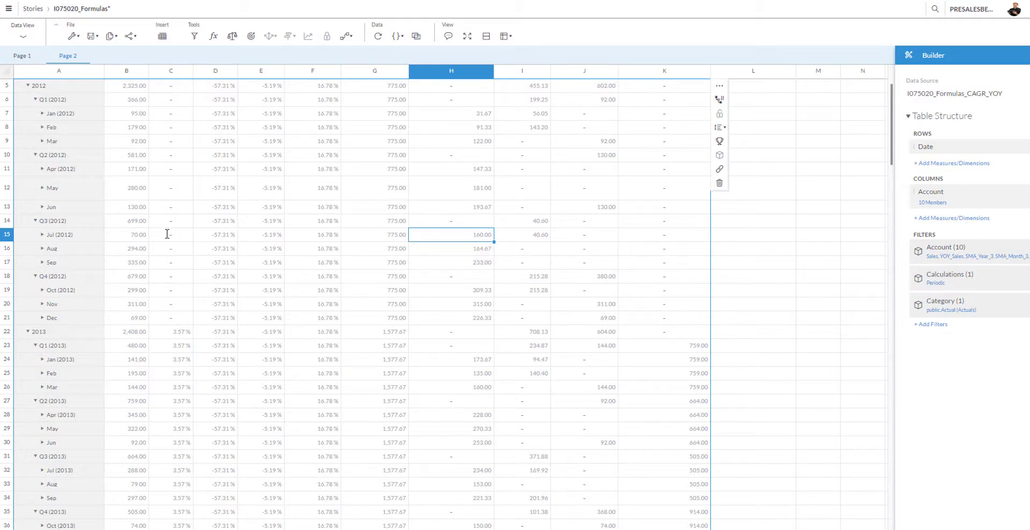
{"action": "left_click", "coordinate": [140, 236]}
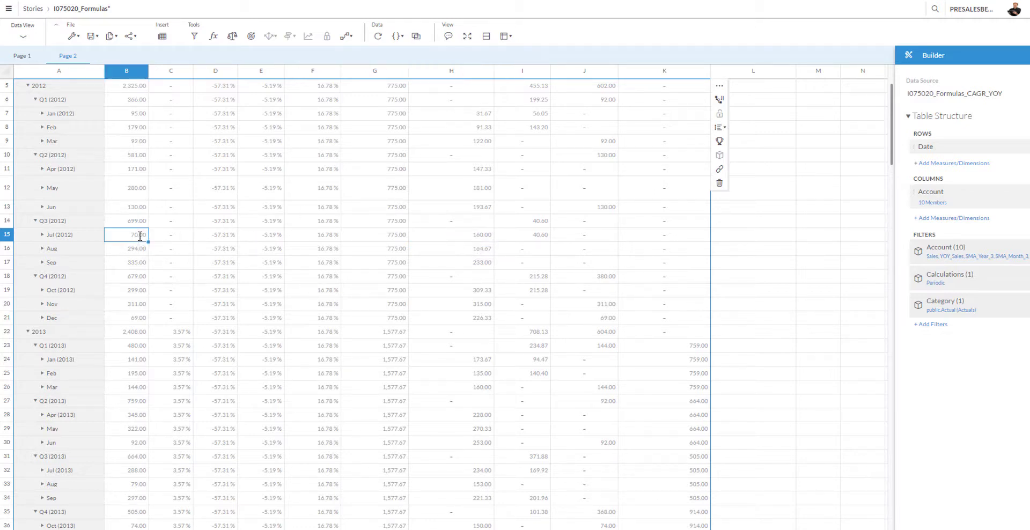
{"action": "left_click", "coordinate": [140, 206]}
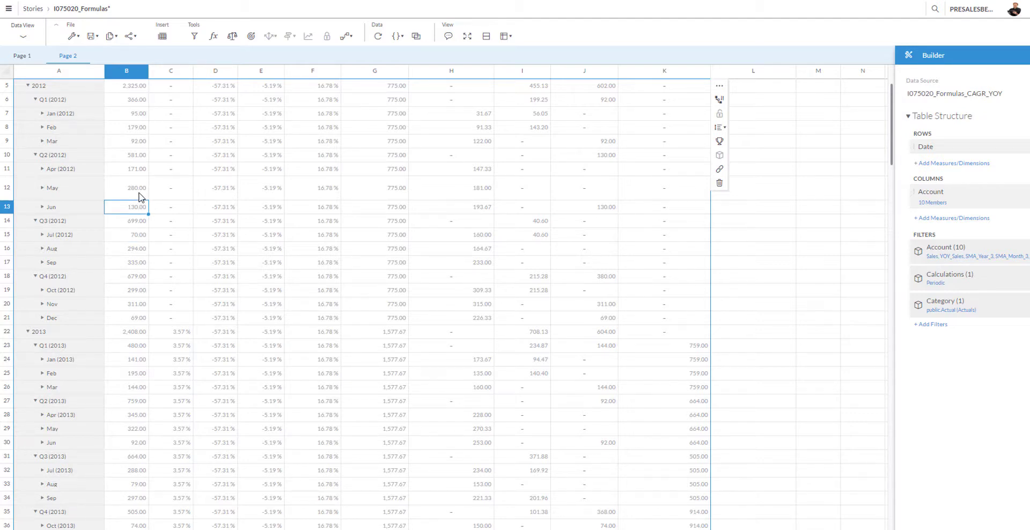
{"action": "left_click", "coordinate": [139, 188]}
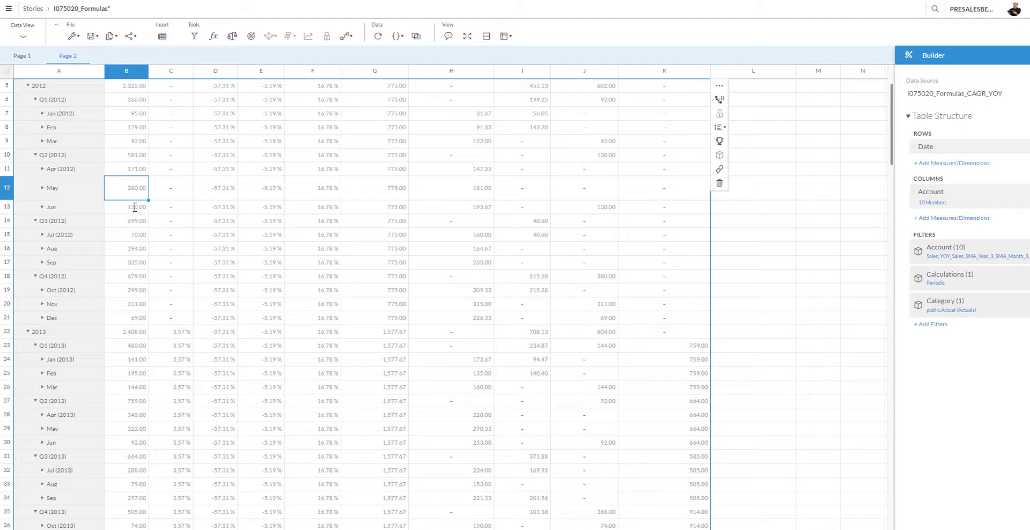
{"action": "left_click", "coordinate": [134, 206]}
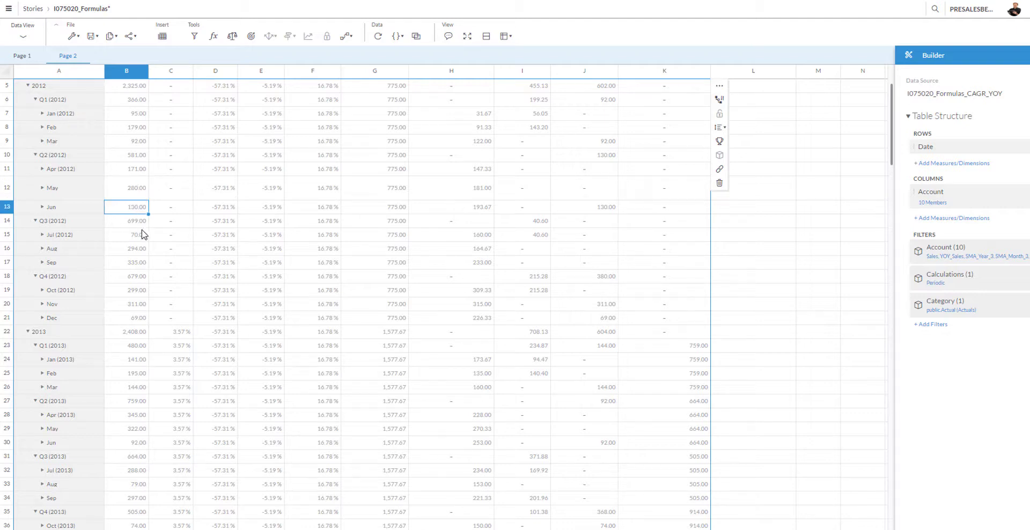
Check the Aug SMA Month 3 value against Jun and Aug Sales, then return to Page 1
{"action": "left_click", "coordinate": [482, 235]}
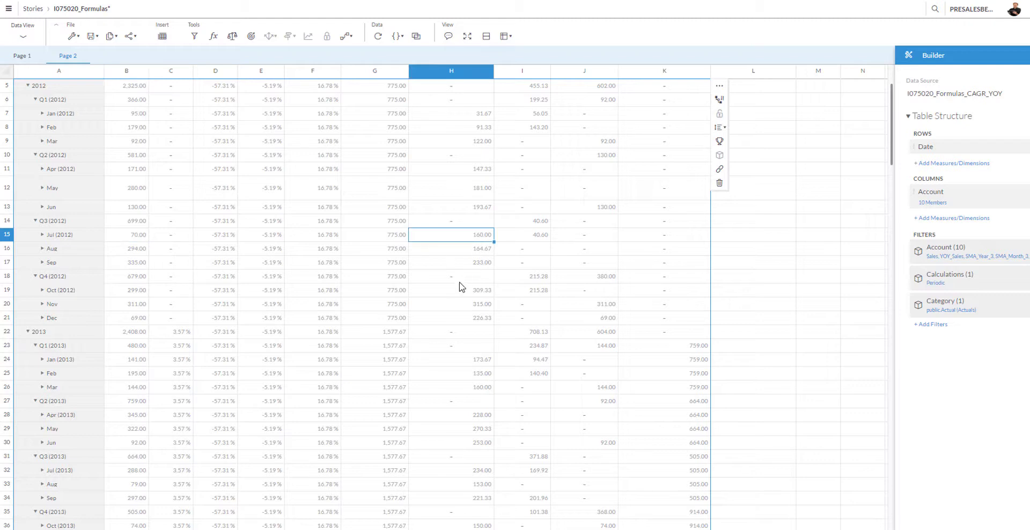
{"action": "left_click", "coordinate": [480, 248]}
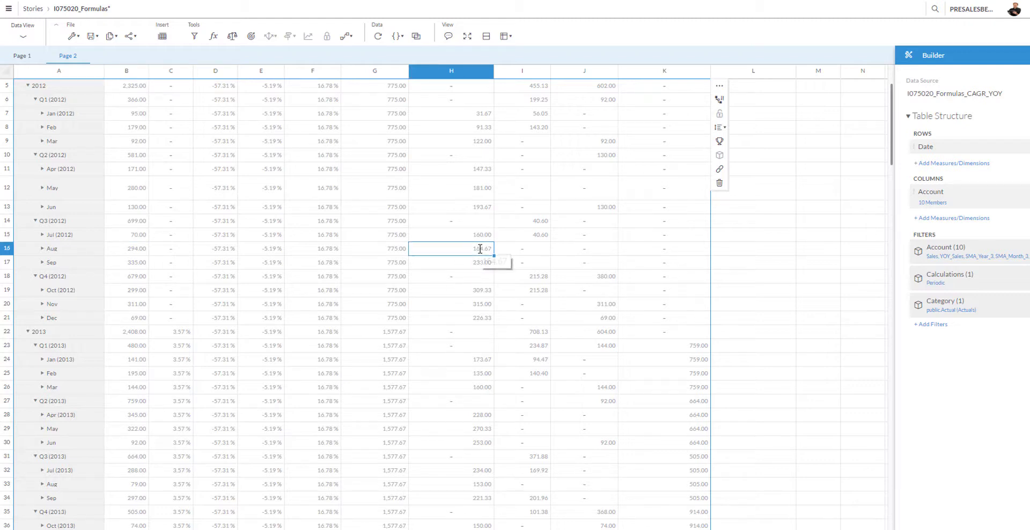
{"action": "left_click", "coordinate": [142, 247]}
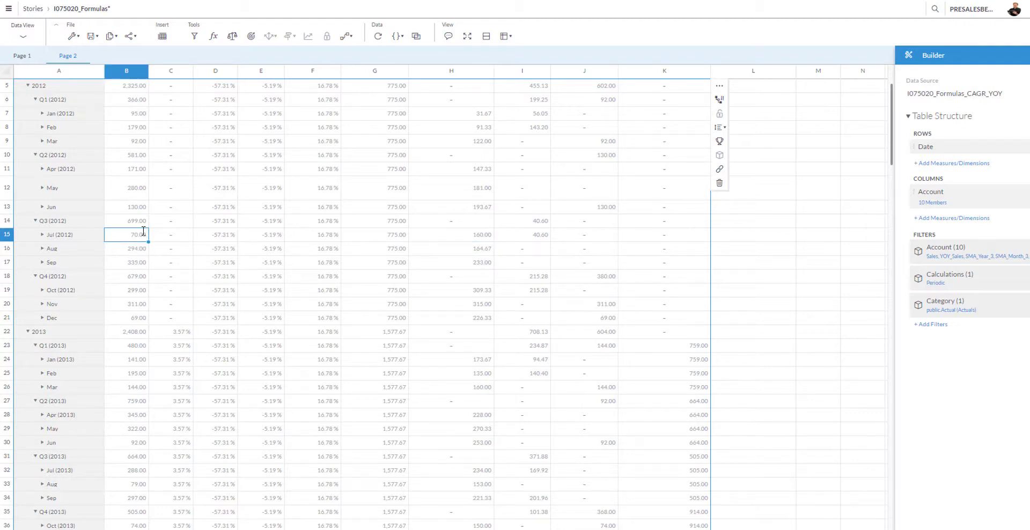
{"action": "left_click", "coordinate": [138, 206]}
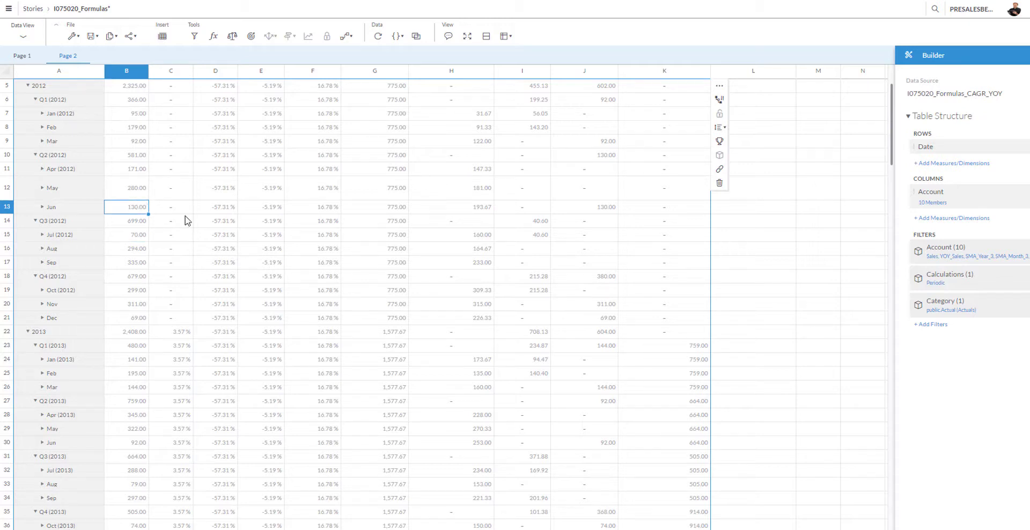
{"action": "left_click", "coordinate": [480, 251]}
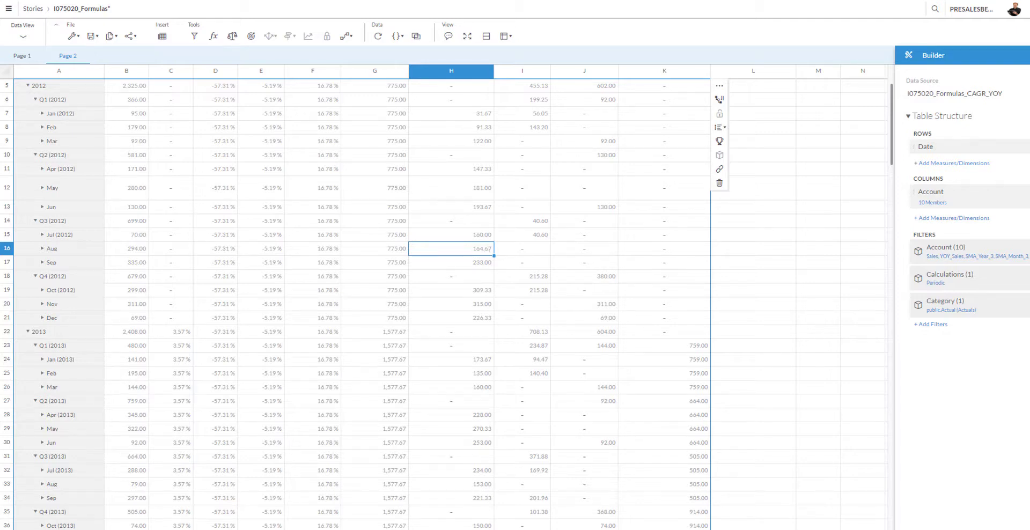
{"action": "left_click", "coordinate": [22, 55]}
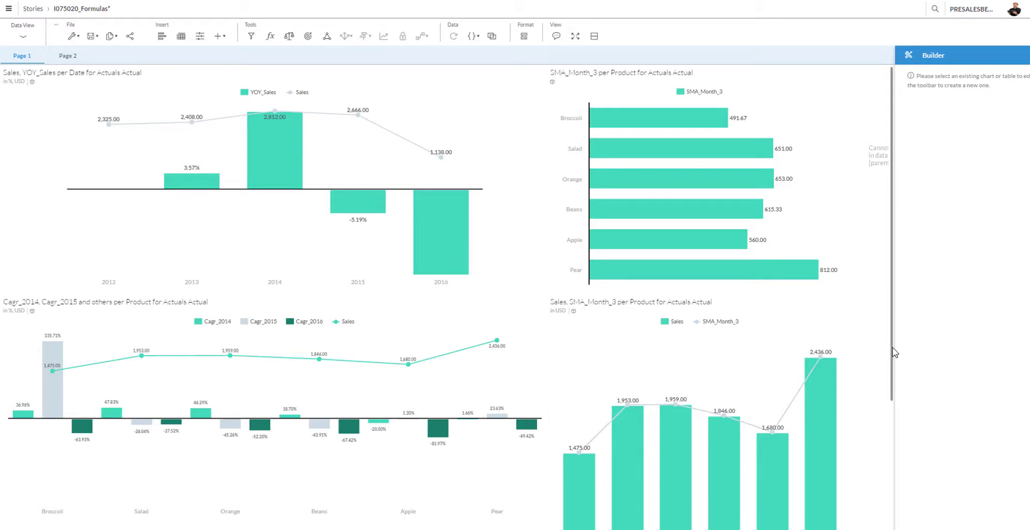
Review the Page 1 donut and bar charts, then return to Page 2's accounts-by-date crosstab
{"action": "left_click_drag", "start_coordinate": [892, 352], "coordinate": [891, 483]}
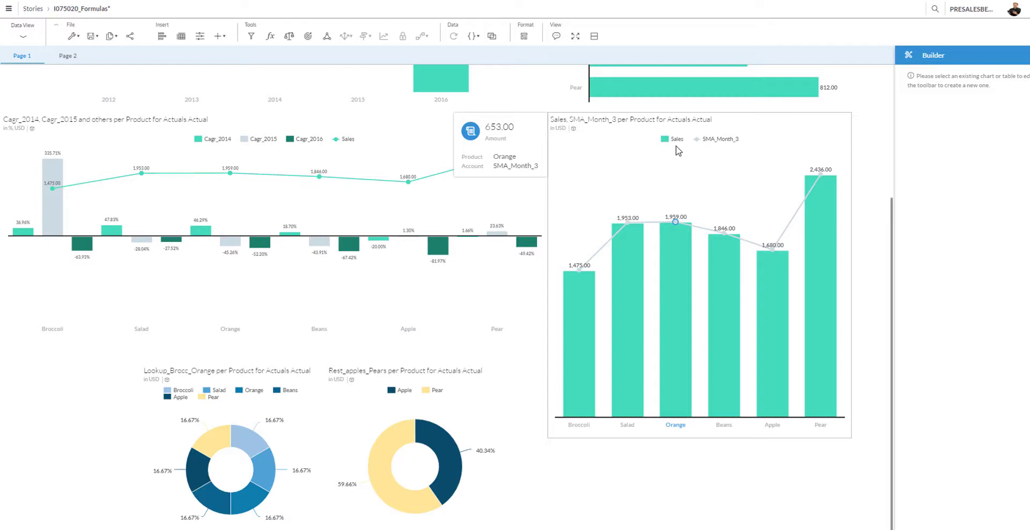
{"action": "mouse_move", "coordinate": [817, 205]}
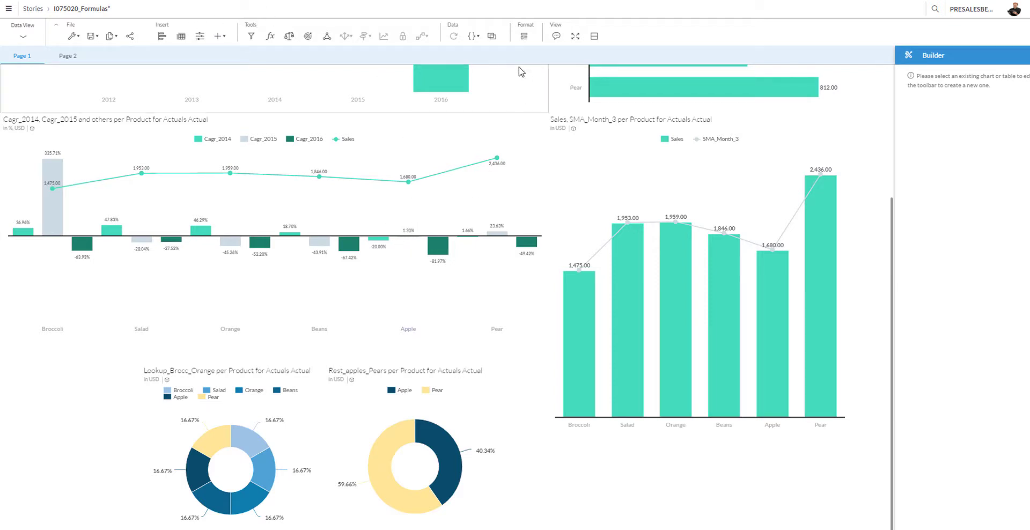
{"action": "left_click", "coordinate": [66, 57]}
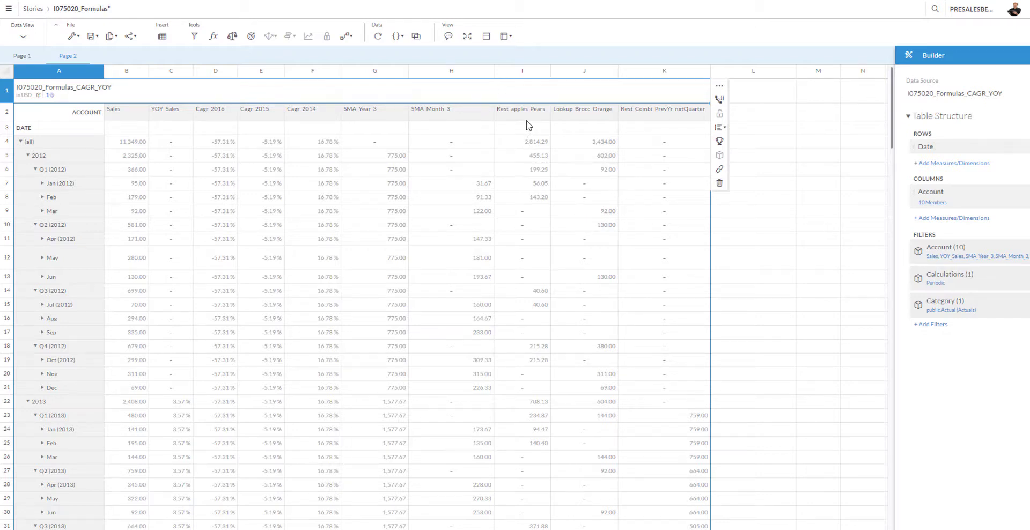
{"action": "left_click", "coordinate": [529, 71]}
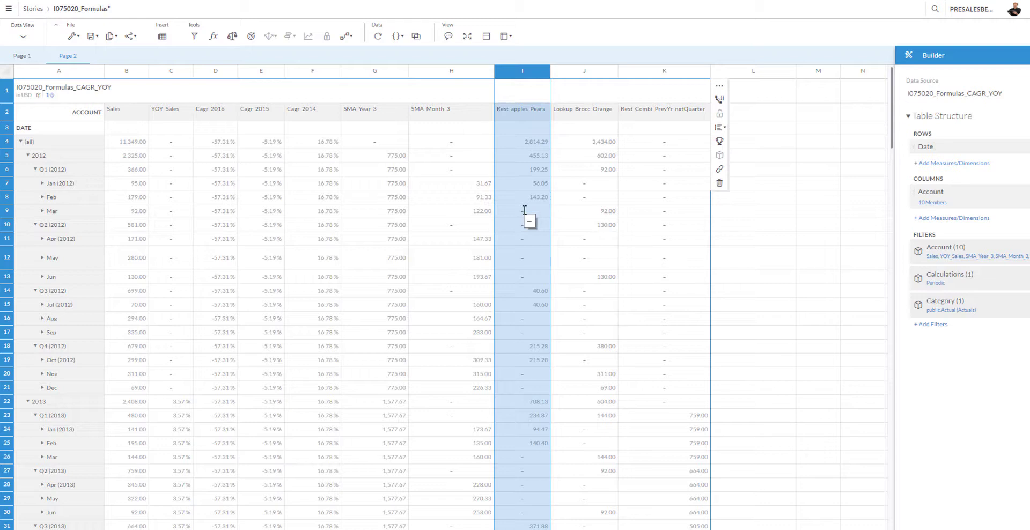
{"action": "left_click", "coordinate": [604, 71]}
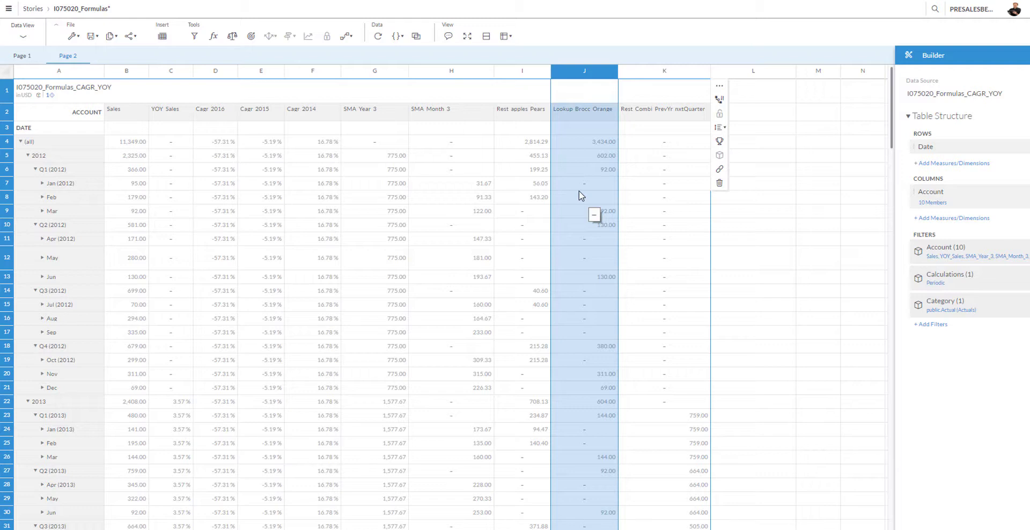
{"action": "scroll", "coordinate": [577, 261], "scroll_direction": "down", "scroll_amount": 3}
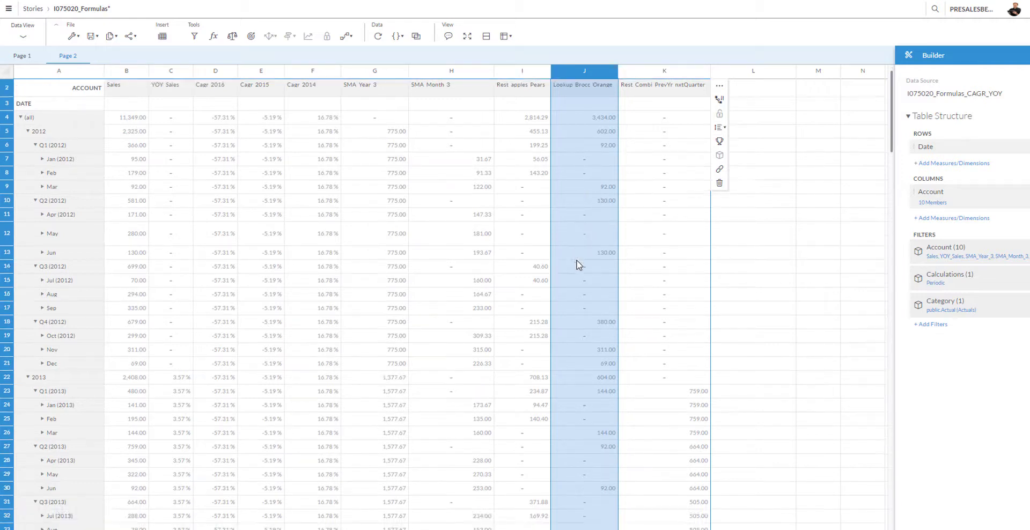
{"action": "scroll", "coordinate": [576, 264], "scroll_direction": "down", "scroll_amount": 5}
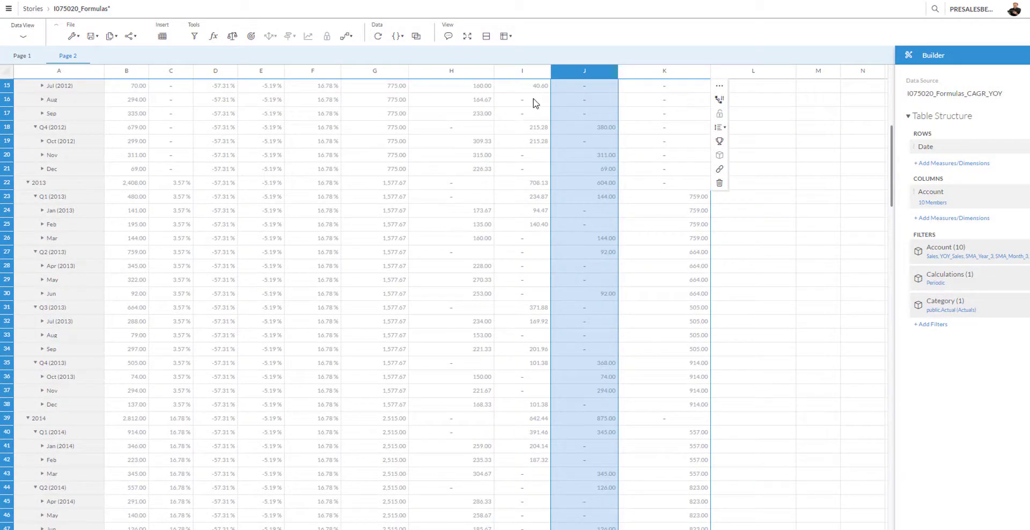
{"action": "scroll", "coordinate": [507, 206], "scroll_direction": "up", "scroll_amount": 4}
{"action": "scroll", "coordinate": [510, 209], "scroll_direction": "up", "scroll_amount": 3}
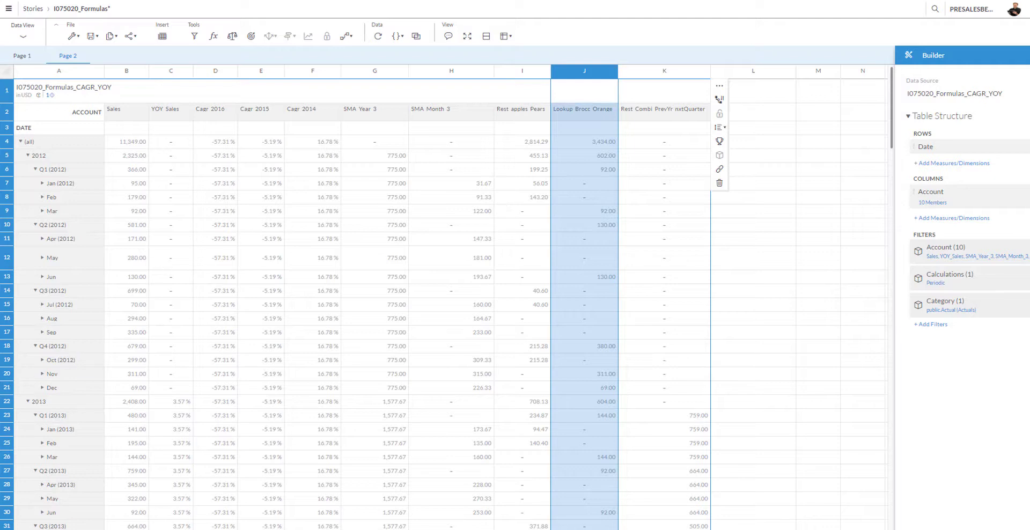
Bring the Product crosstab into view and select its Lookup Brocc Orange column (3,434.00 $ per product)
{"action": "scroll", "coordinate": [362, 295], "scroll_direction": "down", "scroll_amount": 20}
{"action": "left_click", "coordinate": [522, 294]}
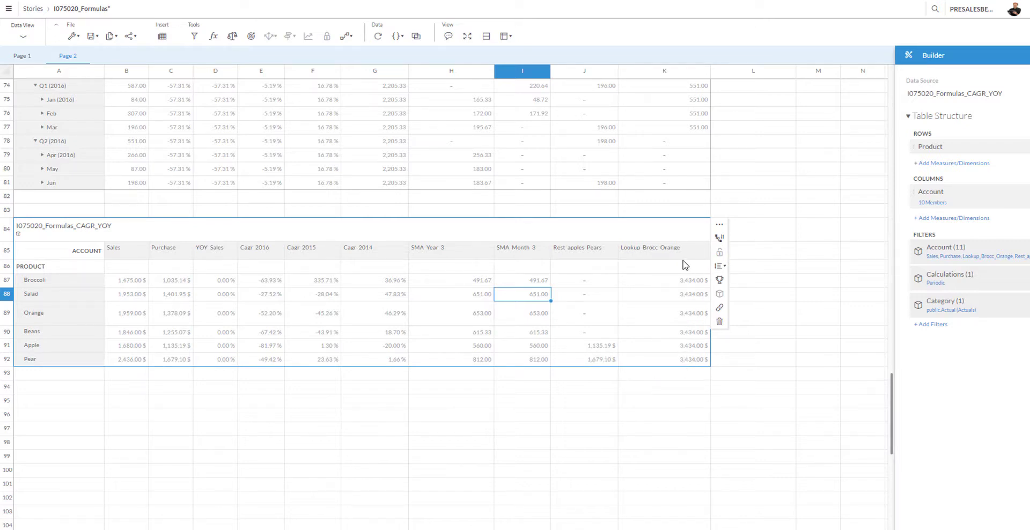
{"action": "left_click", "coordinate": [666, 251]}
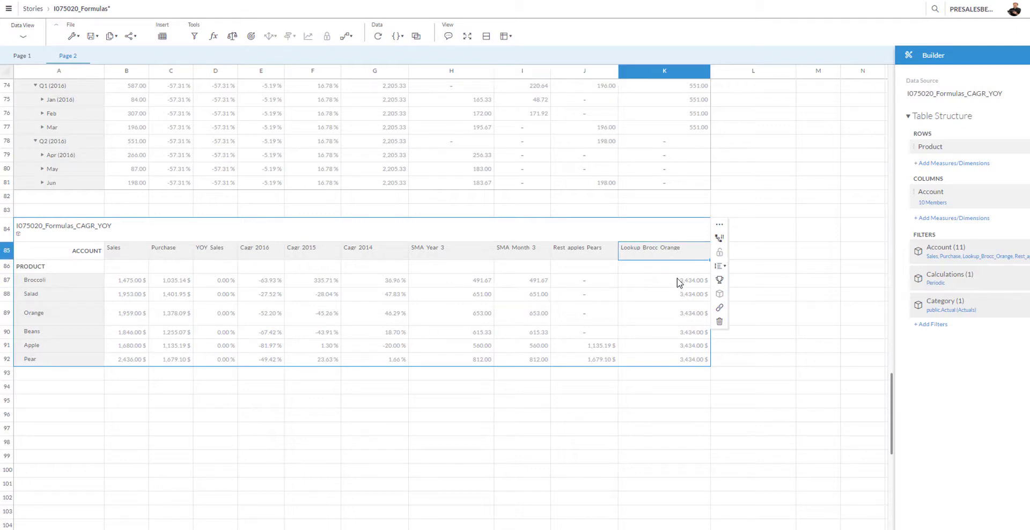